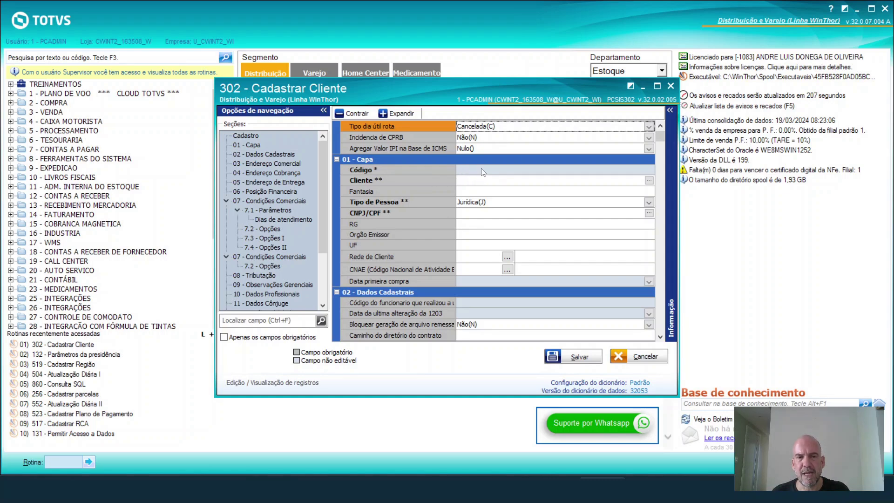
# - Open routine 132, Parâmetros da presidência, from the routine number field
pyautogui.press('Escape')
pyautogui.click(58, 462)
pyautogui.write('132')
pyautogui.press('Return')
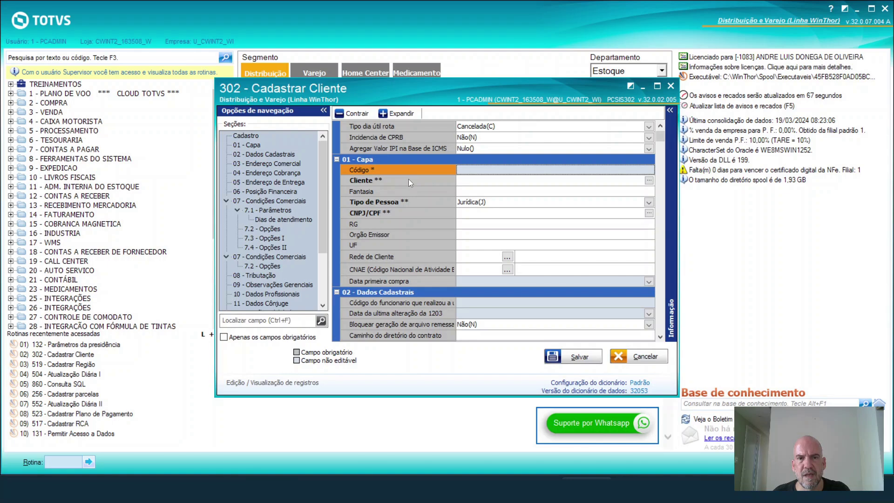
# - Examine the Cliente, Tipo de Pessoa and CNPJ/CPF fields in section 01 - Capa of the customer registration
pyautogui.click(474, 179)
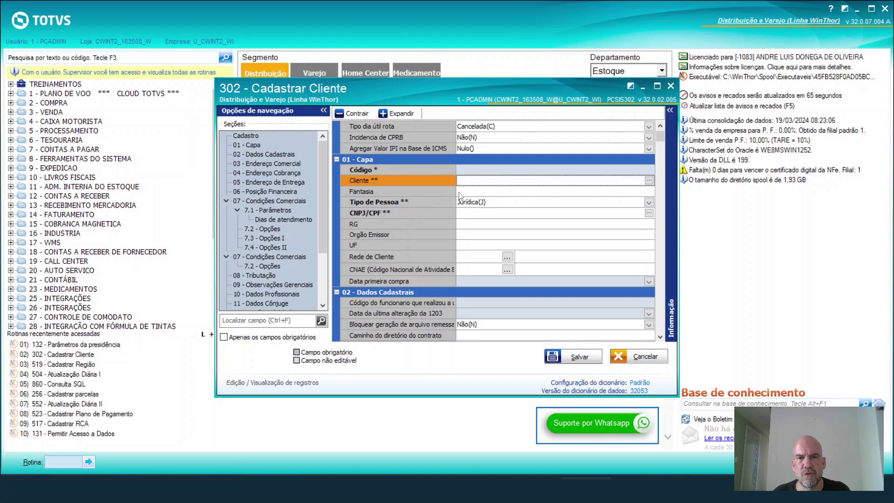
pyautogui.click(476, 205)
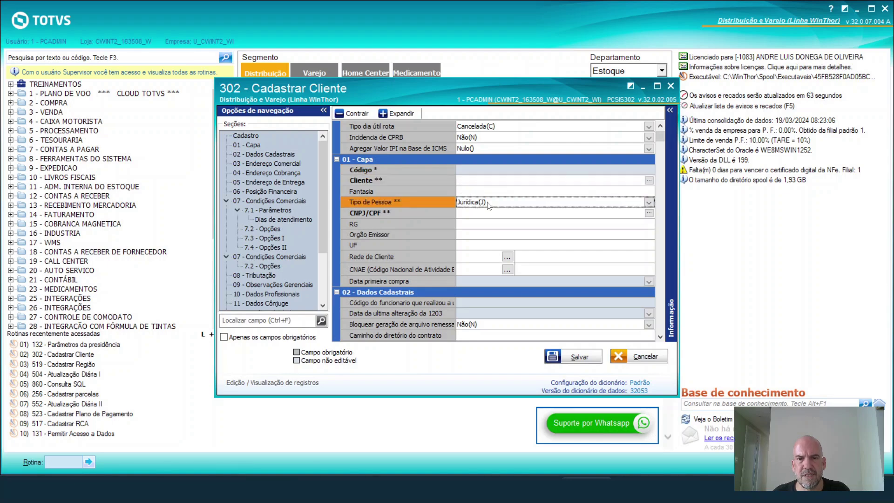
pyautogui.click(488, 205)
pyautogui.click(489, 205)
pyautogui.click(468, 213)
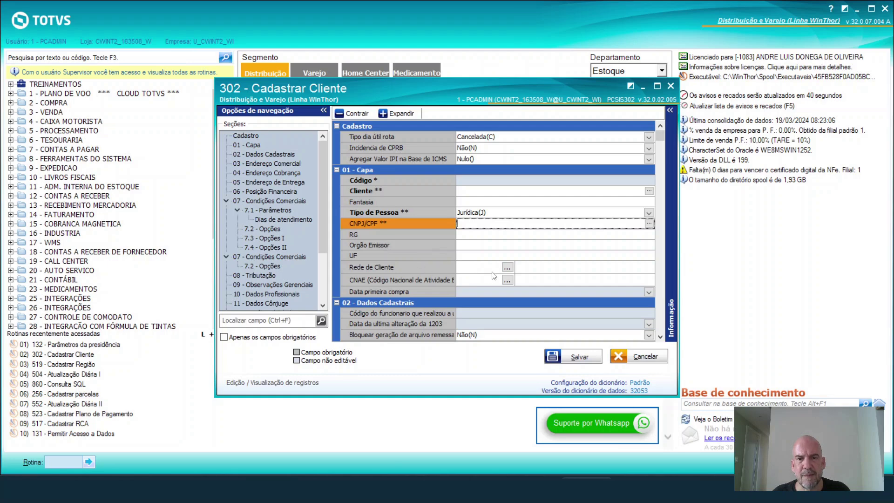
# - View the Rede de Cliente lookup and search the routines for "rede", leaving the lookup without choosing a network
pyautogui.click(512, 268)
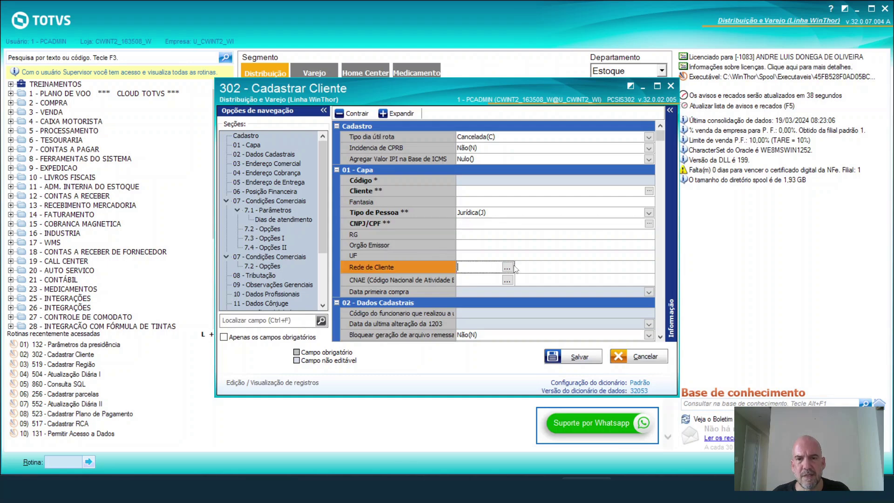
pyautogui.click(507, 267)
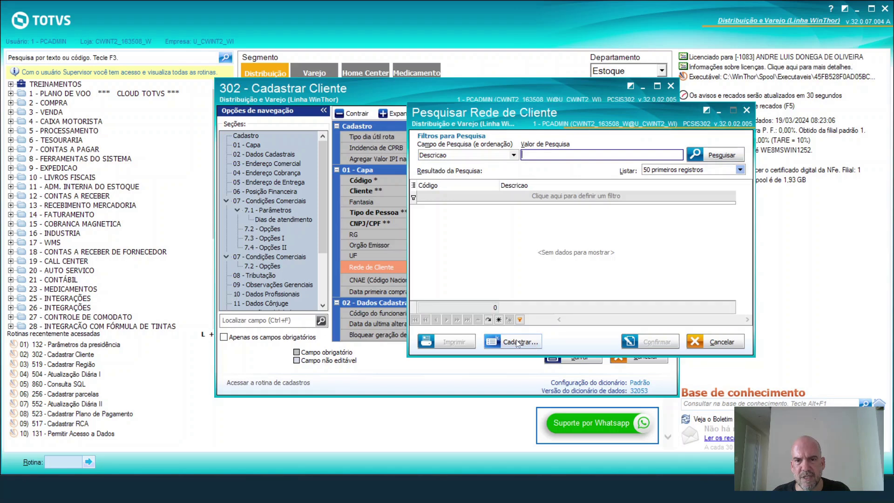
pyautogui.click(50, 57)
pyautogui.write('rede')
pyautogui.press('Return')
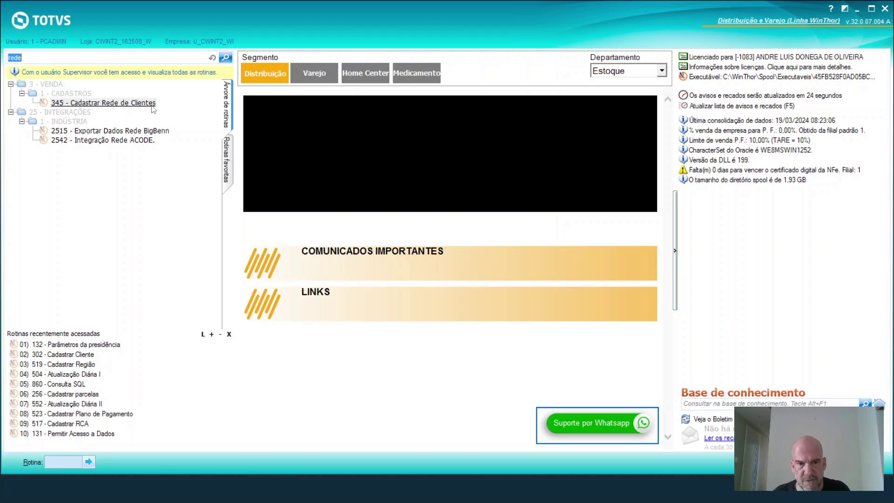
pyautogui.click(212, 58)
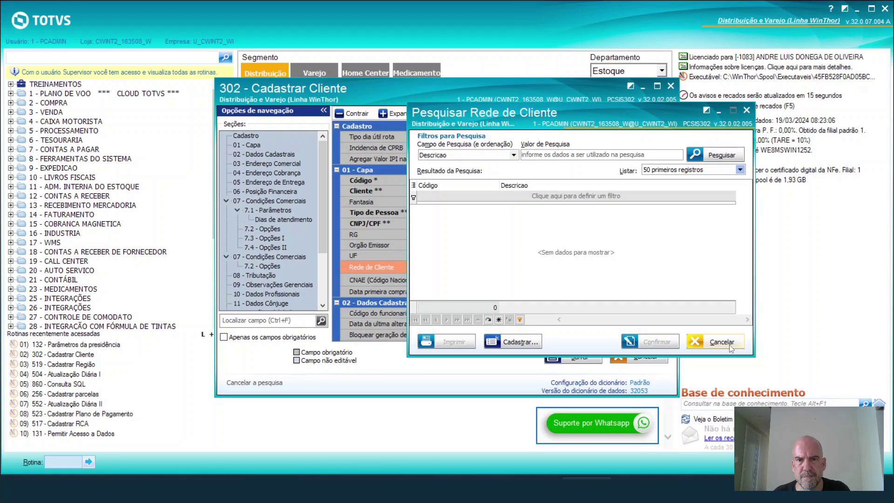
pyautogui.click(729, 345)
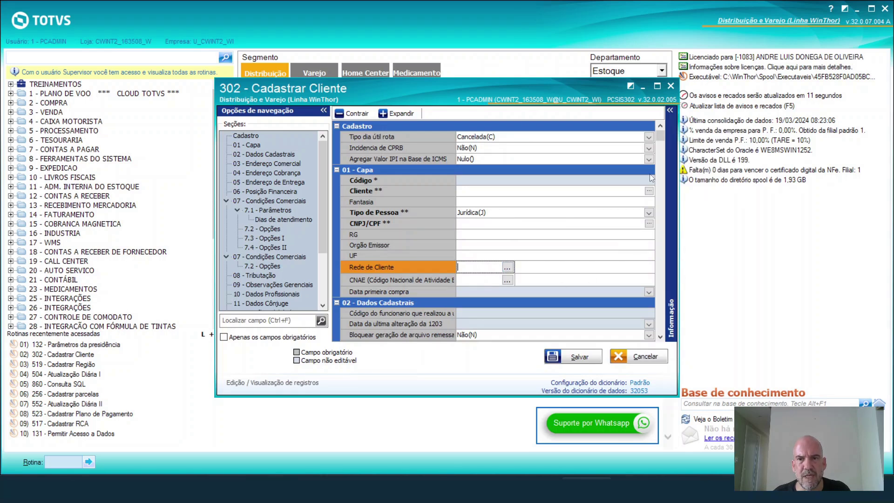
# - Examine the Insc. Est. / Produtor and Atividade fields in section 02 - Dados Cadastrais
pyautogui.scroll(-5, 665, 343)
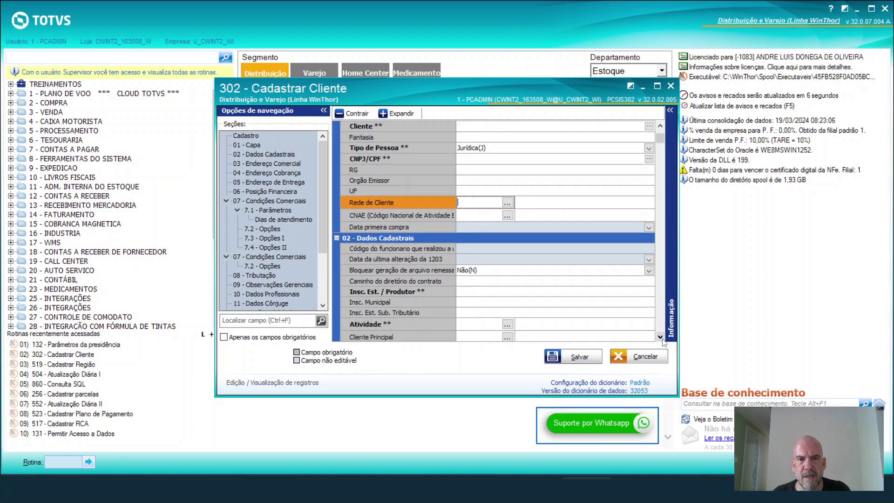
pyautogui.scroll(-5, 665, 343)
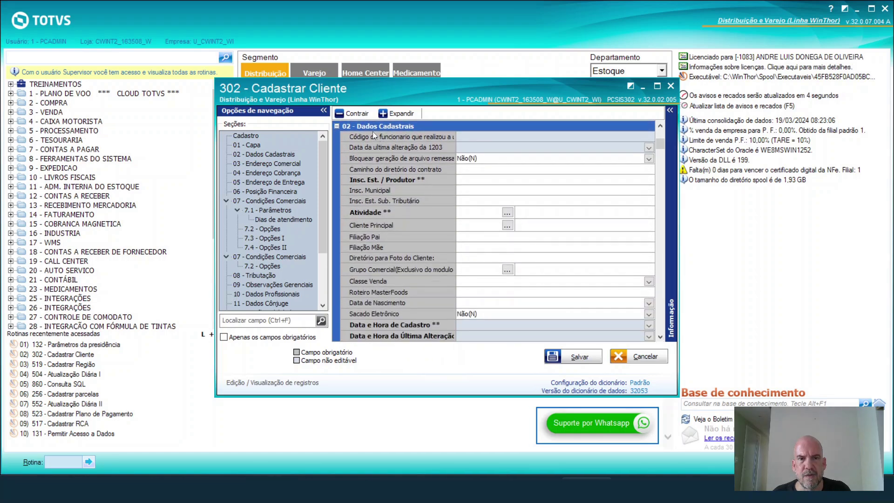
pyautogui.click(476, 180)
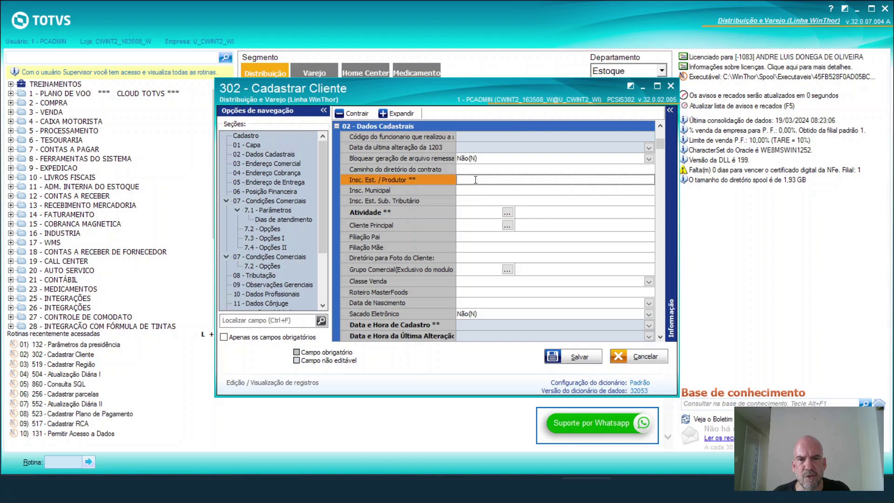
pyautogui.click(474, 211)
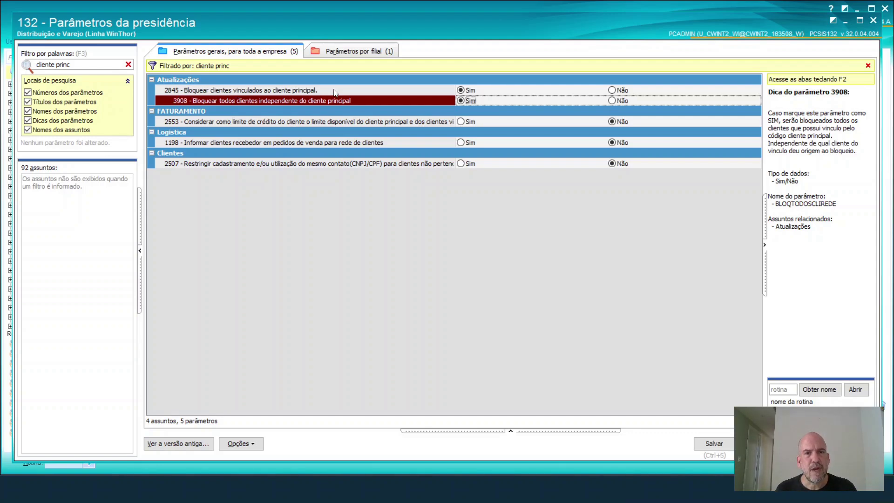
# - Review parameters 2845 and 3908 in routine 132 about blocking customers linked to the principal customer
pyautogui.click(460, 90)
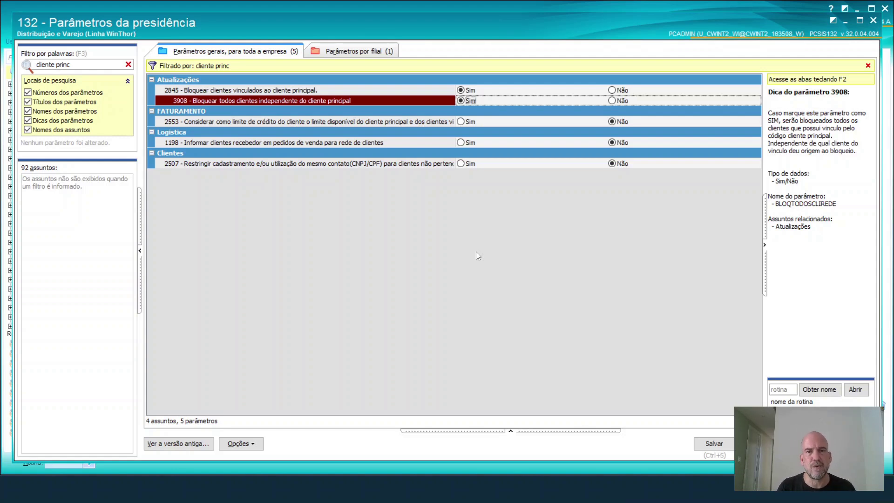
pyautogui.click(381, 91)
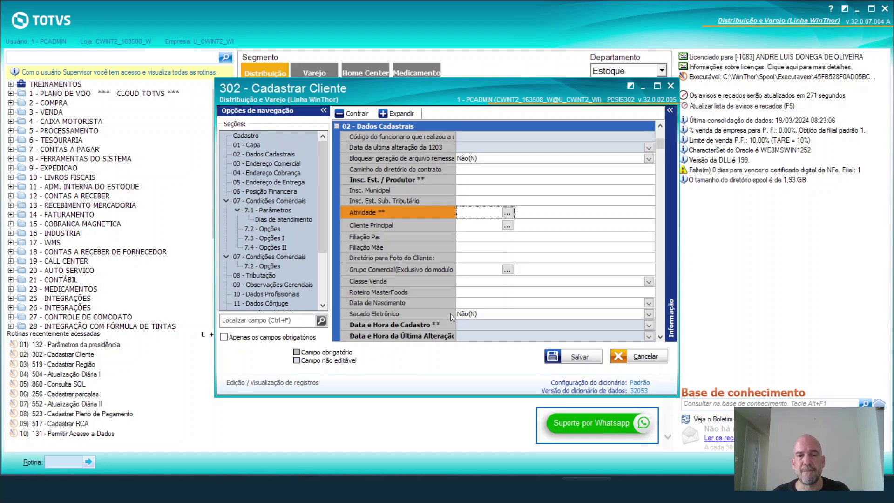
# - Paste the customer's postal code into the commercial address CEP field and fill in the address from the matching CEP lookup record
pyautogui.scroll(-5, 451, 317)
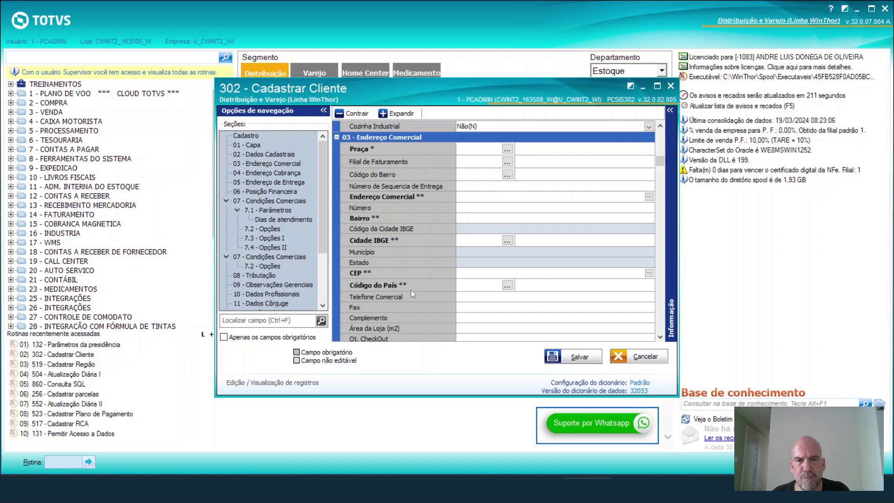
pyautogui.click(463, 273)
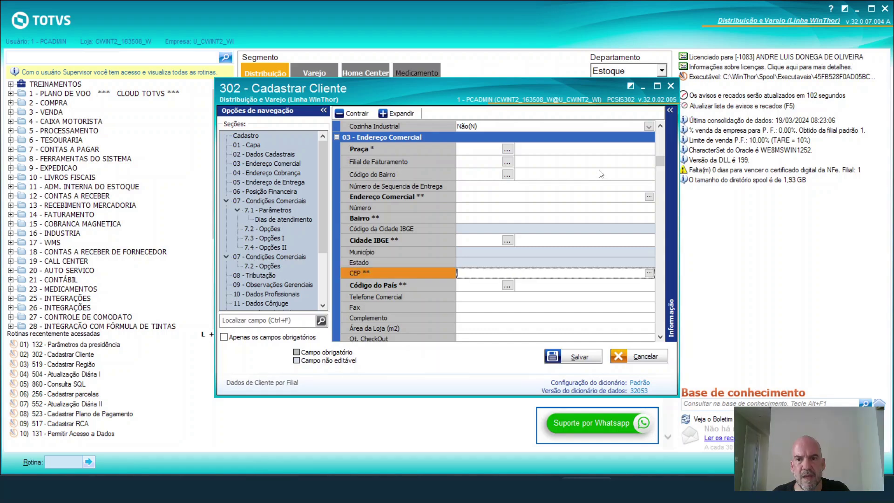
pyautogui.rightClick(471, 274)
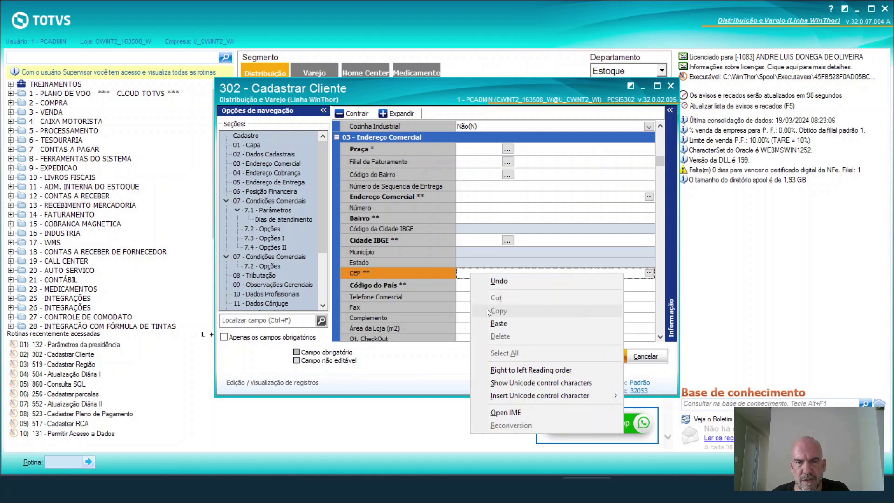
pyautogui.click(497, 323)
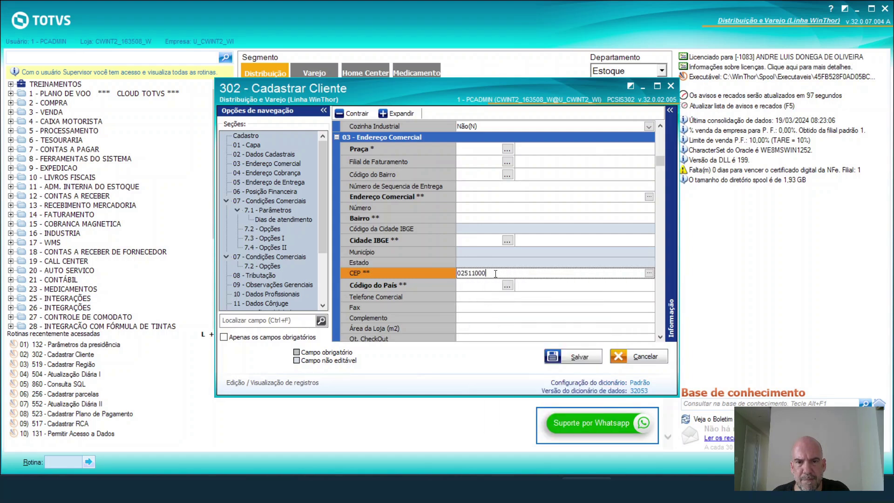
pyautogui.click(648, 273)
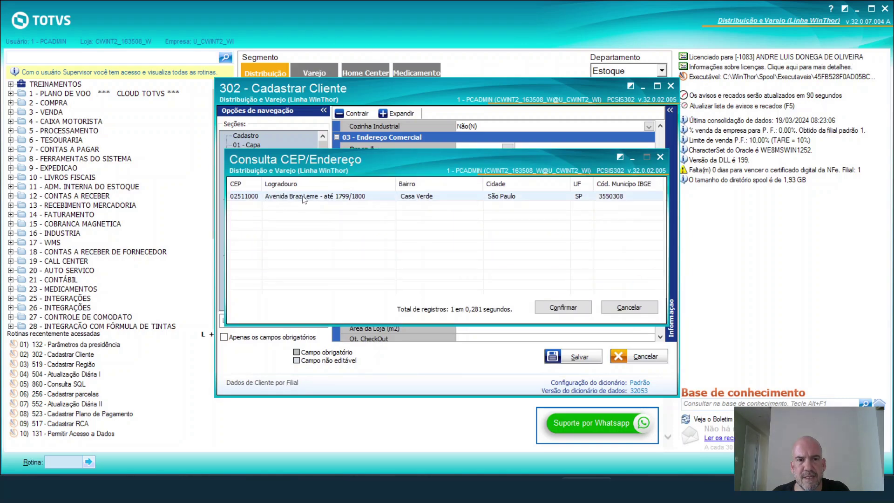
pyautogui.click(324, 197)
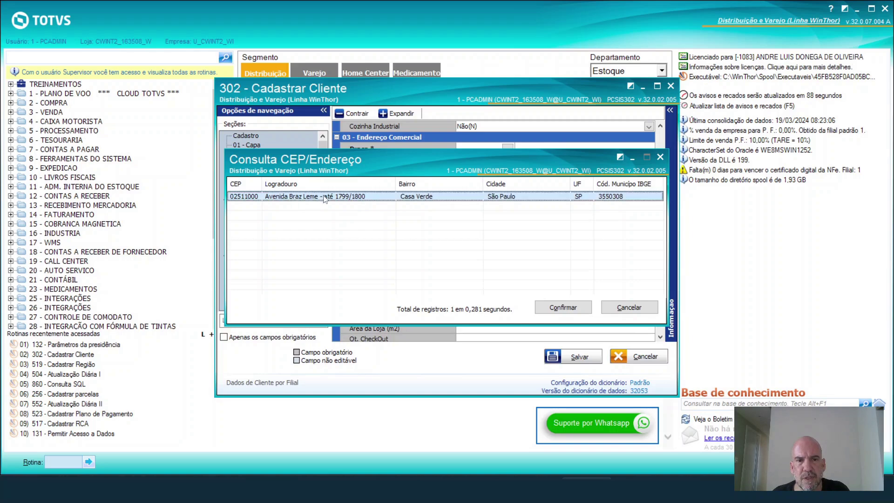
pyautogui.click(562, 308)
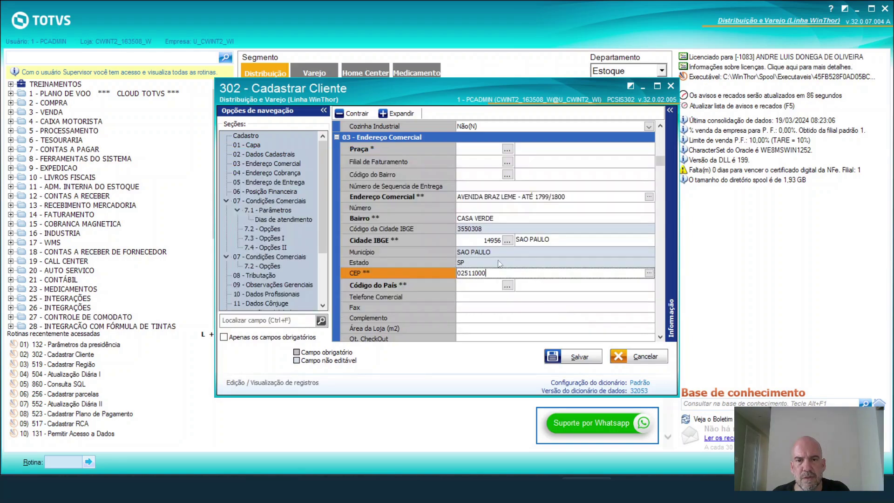
# - Set Praça to 1 and Código do País to 1058 in the commercial address section
pyautogui.click(472, 163)
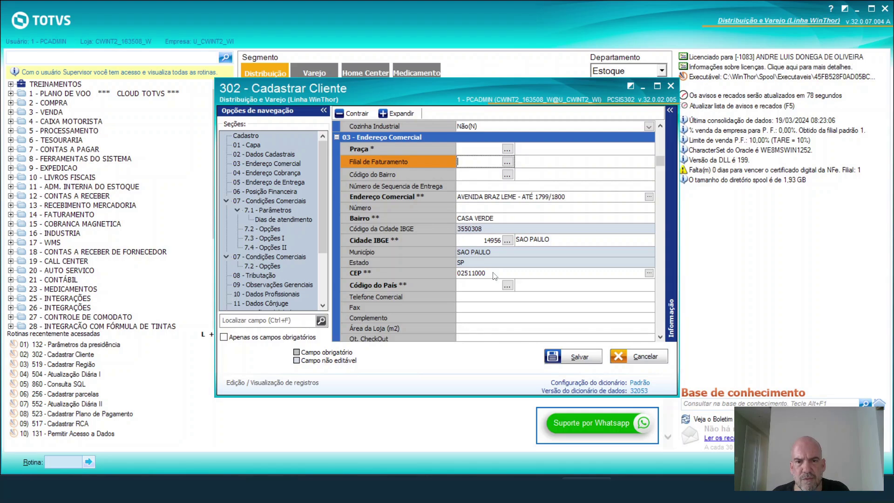
pyautogui.click(478, 148)
pyautogui.write('1')
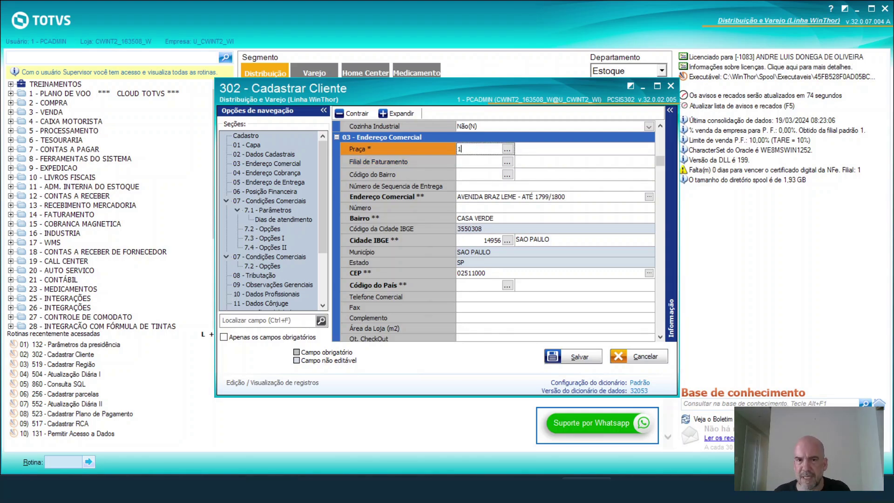
pyautogui.click(481, 285)
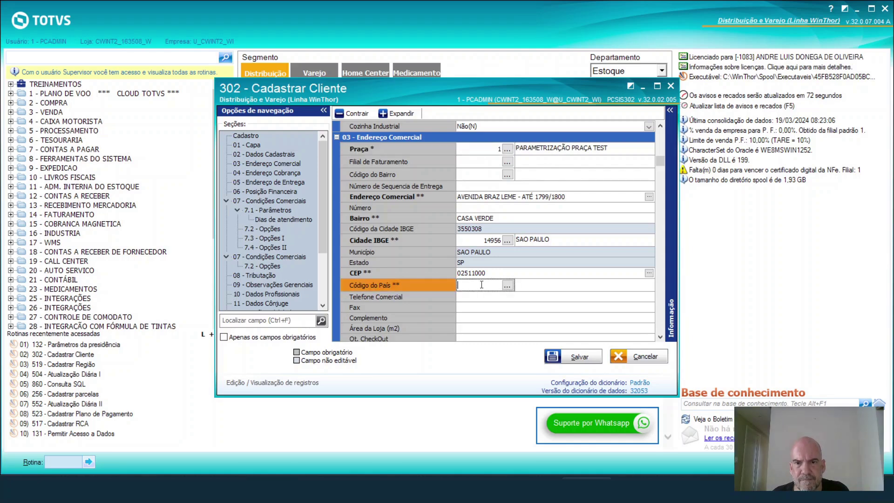
pyautogui.write('1058')
pyautogui.press('Return')
# - Examine the E-mail, E-mail NF-e and Envia NF-e para e-mail comercial fields of the commercial address section
pyautogui.scroll(-5, 559, 224)
pyautogui.click(467, 232)
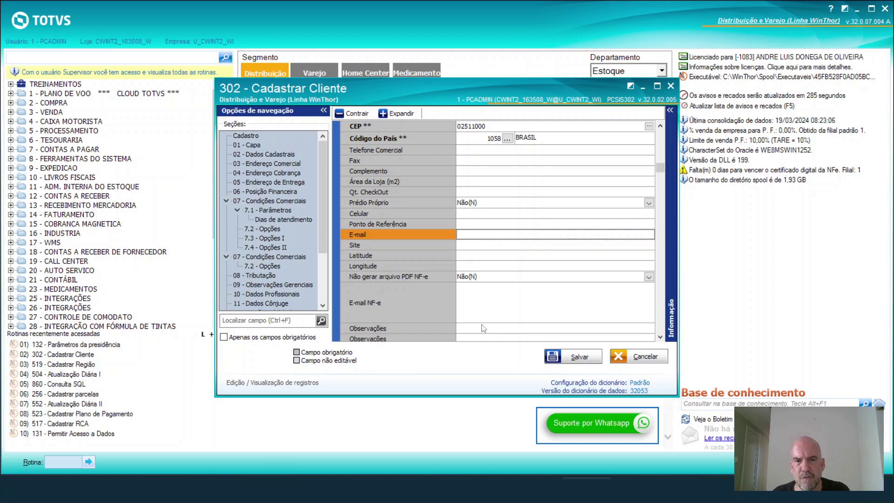
pyautogui.click(468, 298)
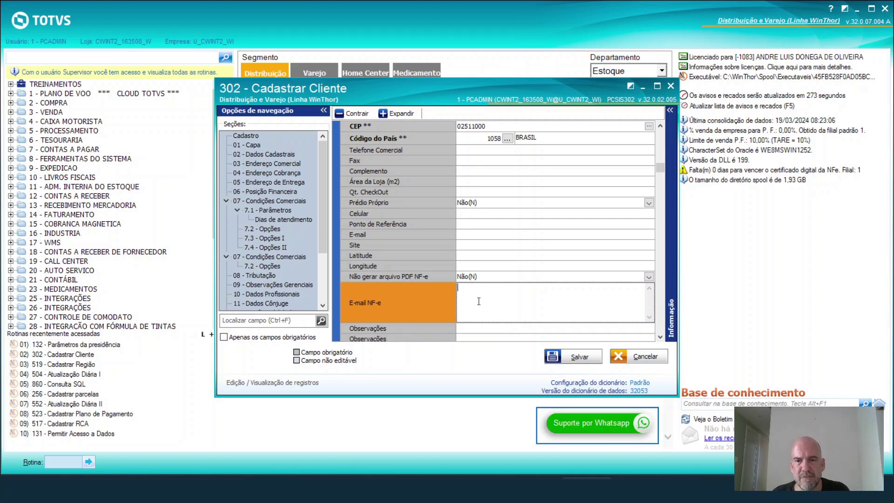
pyautogui.scroll(-4, 390, 239)
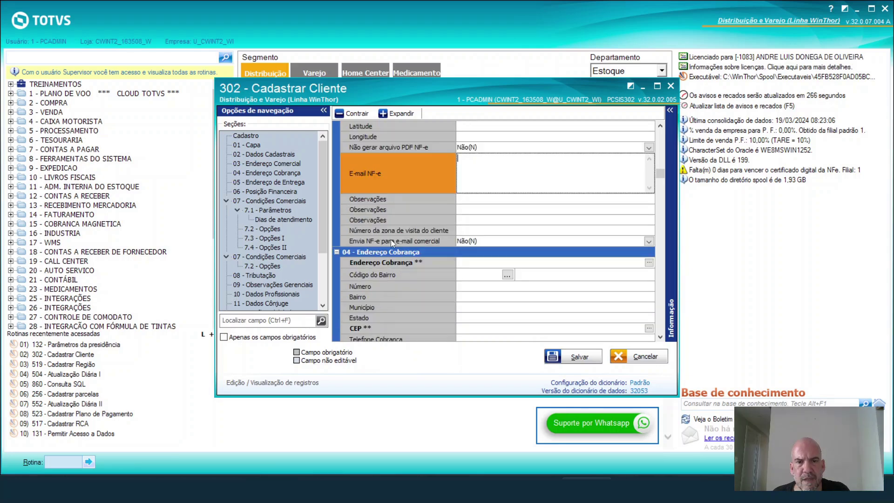
pyautogui.click(390, 240)
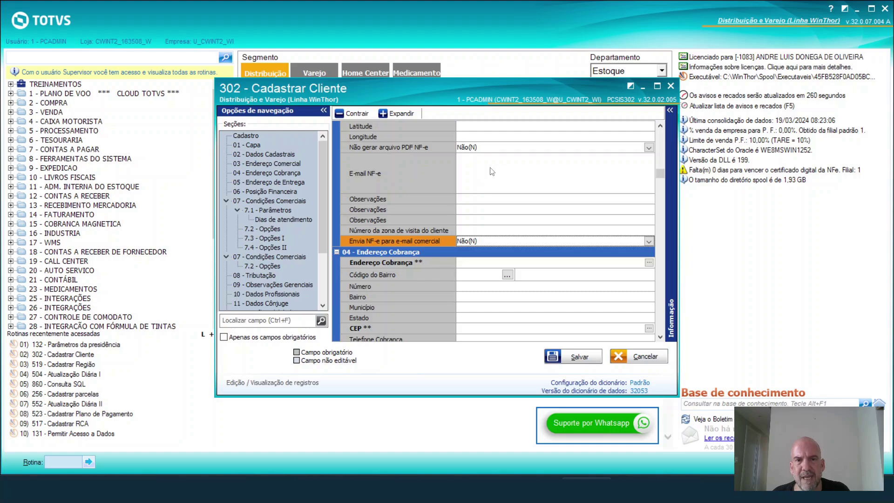
pyautogui.click(662, 129)
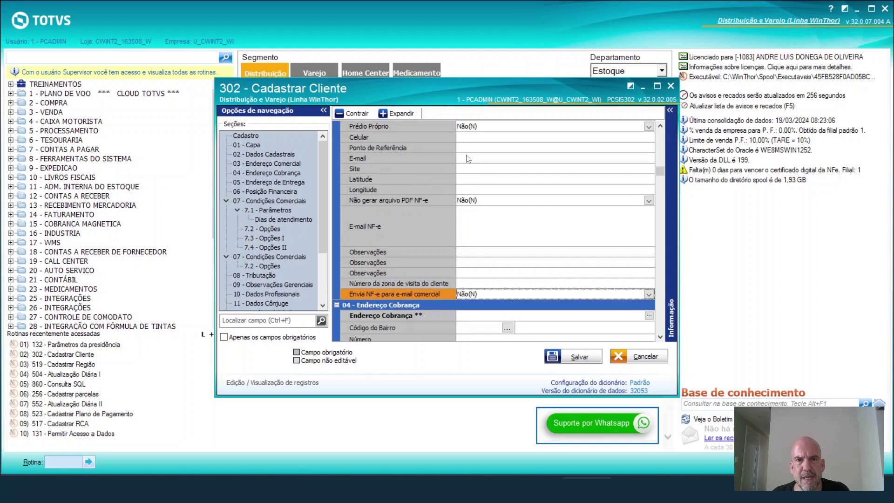
pyautogui.click(467, 158)
pyautogui.scroll(-5, 466, 154)
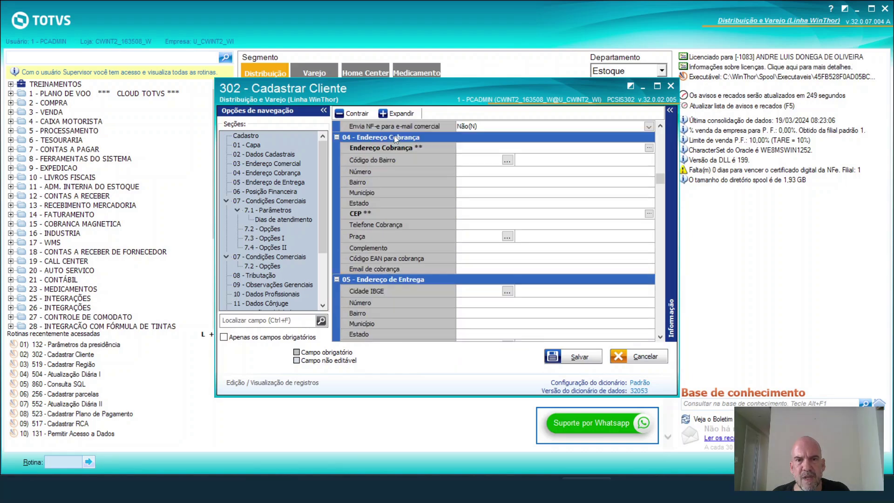
# - Fill the billing address in section 04 - Endereço Cobrança with the commercial address data
pyautogui.click(475, 149)
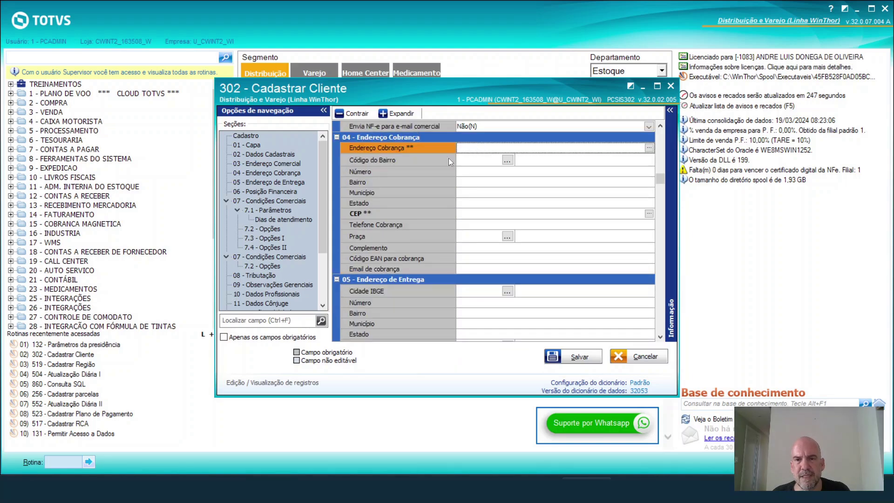
pyautogui.click(649, 148)
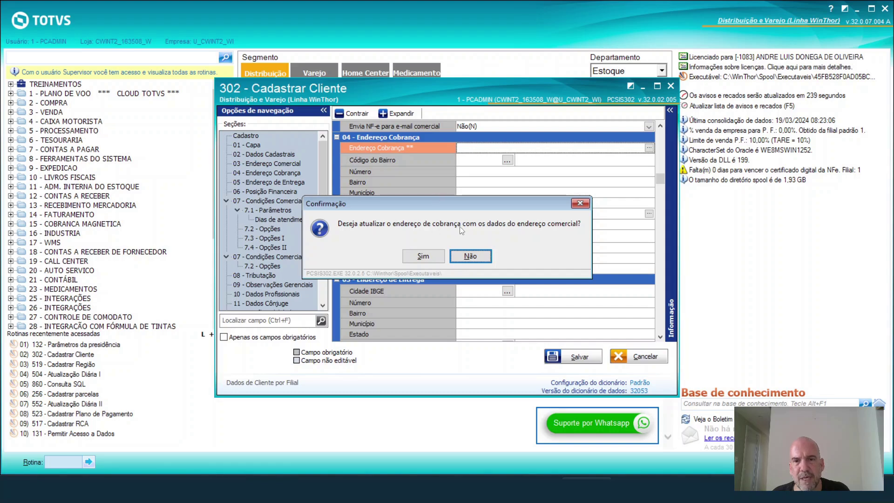
pyautogui.click(434, 257)
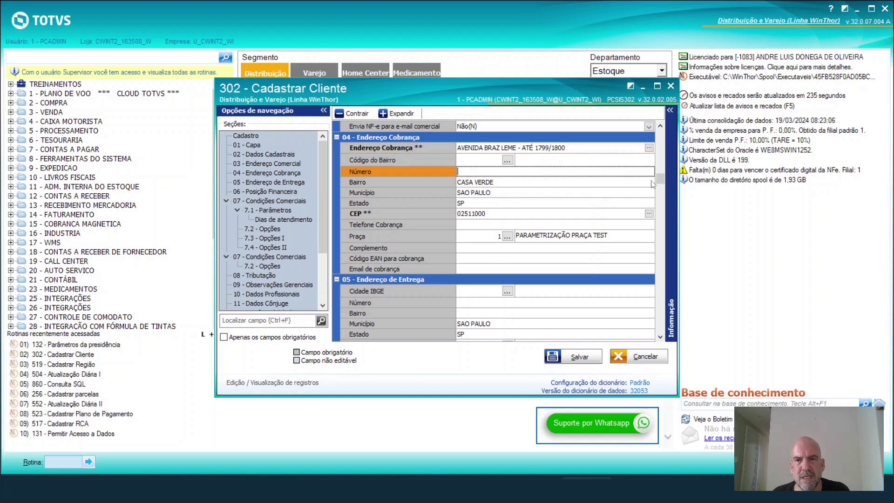
pyautogui.moveTo(662, 181)
pyautogui.mouseDown()
pyautogui.moveTo(666, 162)
pyautogui.moveTo(656, 187)
pyautogui.mouseUp()
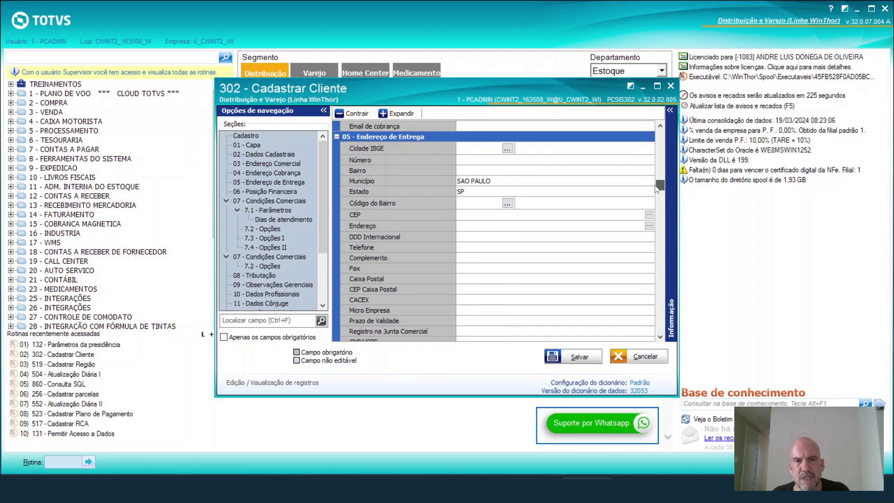
# - Fill the delivery address in section 05 - Endereço de Entrega with the commercial address data
pyautogui.click(435, 227)
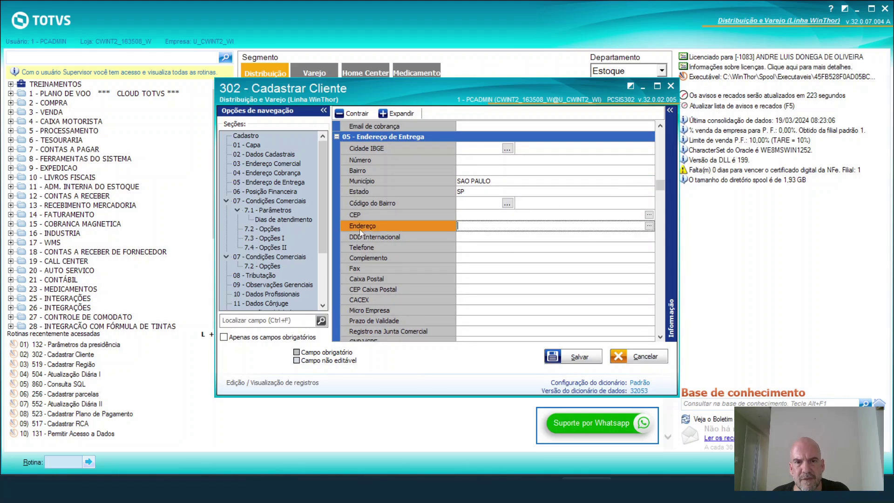
pyautogui.click(649, 226)
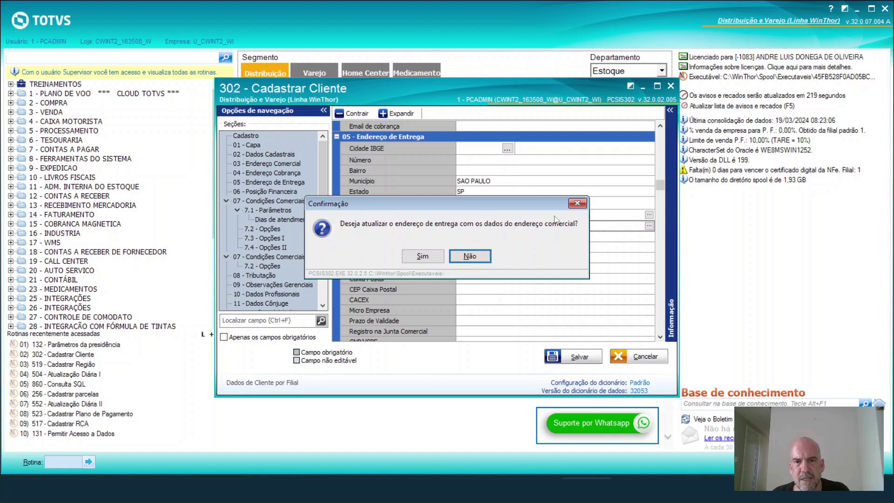
pyautogui.click(421, 256)
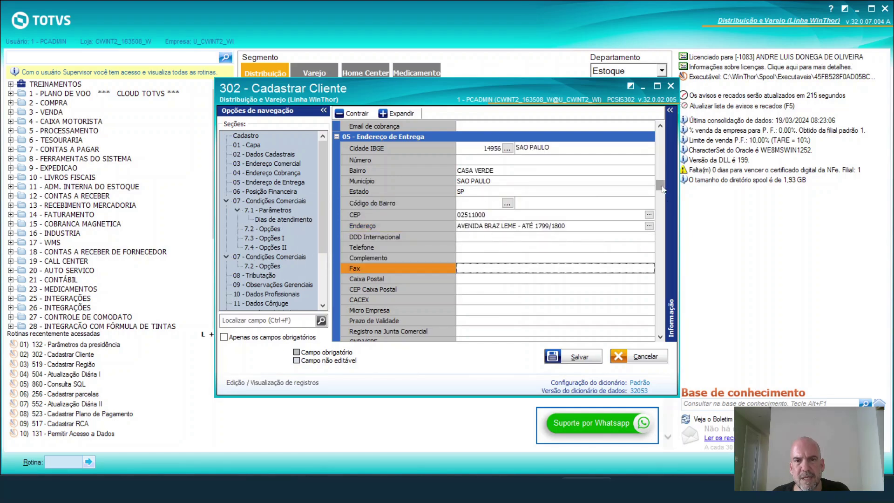
# - Examine the Bloqueio, Receber Boleto por e-mail and Bloquear Cliente por Inatividade fields in section 06 - Posição Financeira
pyautogui.moveTo(662, 188); pyautogui.dragTo(661, 198)
pyautogui.scroll(-4, 431, 134)
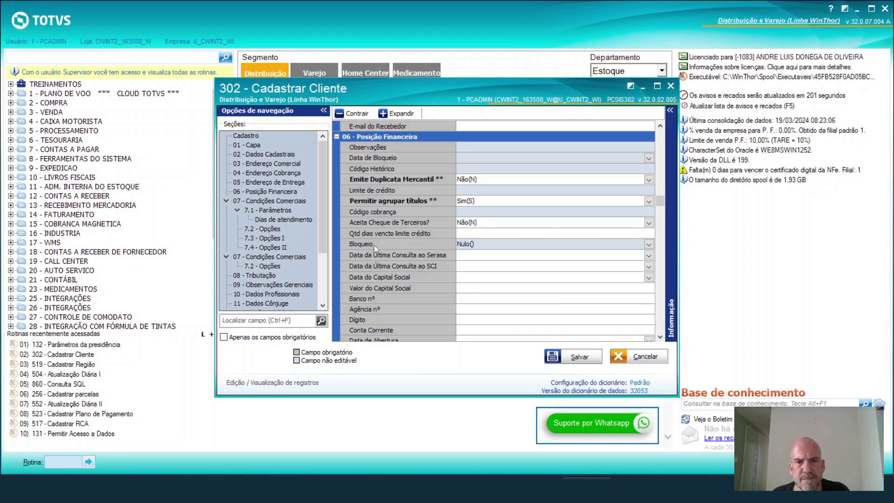
pyautogui.click(471, 245)
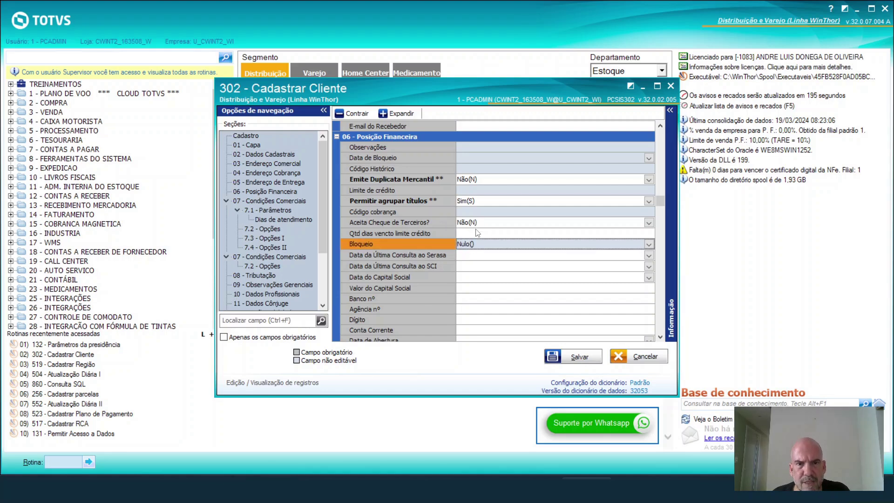
pyautogui.moveTo(659, 203); pyautogui.dragTo(659, 210)
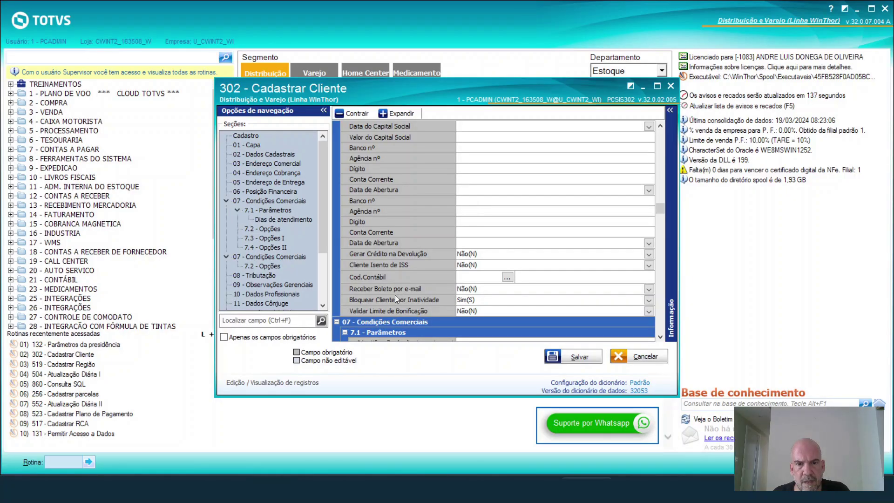
pyautogui.click(398, 290)
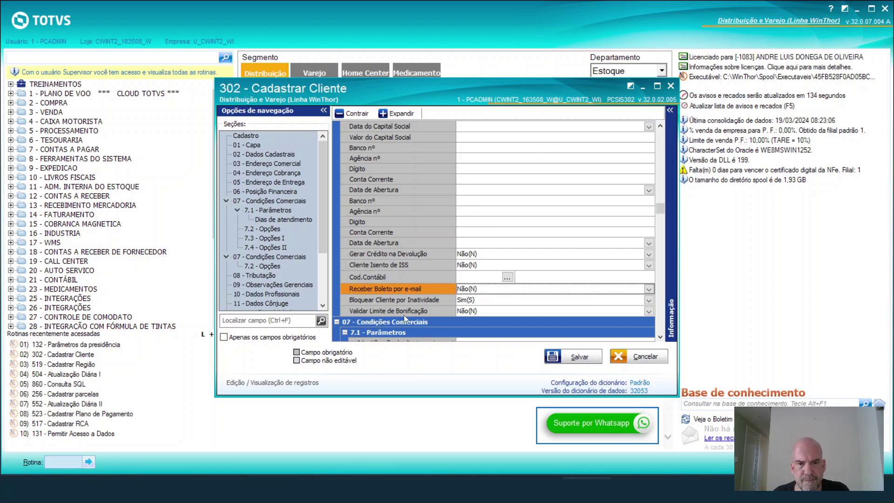
pyautogui.click(414, 300)
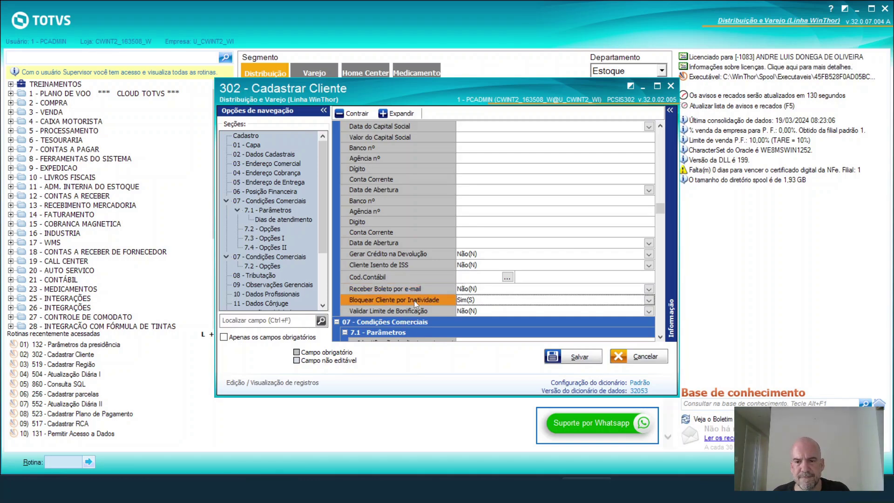
# - Examine the % Comissão and % Desconto Financeiro fields in section 7.1 - Parâmetros
pyautogui.scroll(-5, 415, 301)
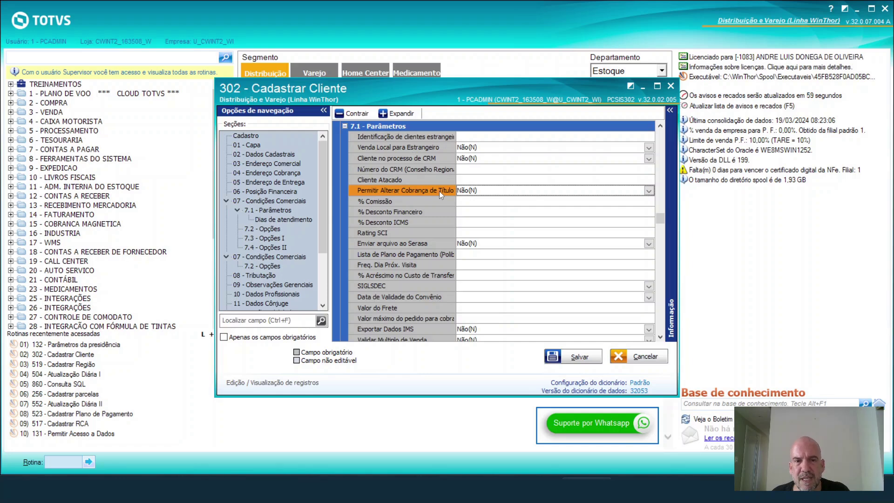
pyautogui.click(405, 201)
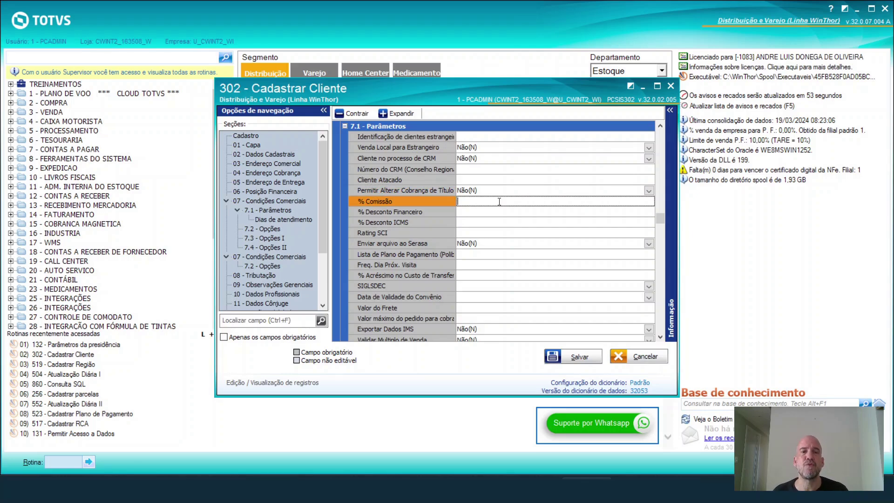
pyautogui.click(489, 211)
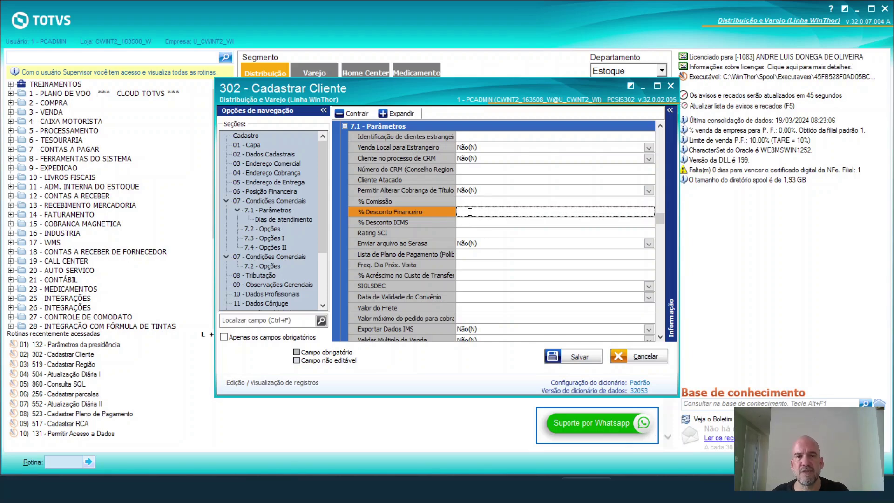
# - Examine Validar Multiplo de Venda and Gerar contas à receber separado para ST, widening the field-name column to read the full label
pyautogui.scroll(-3, 400, 233)
pyautogui.click(400, 233)
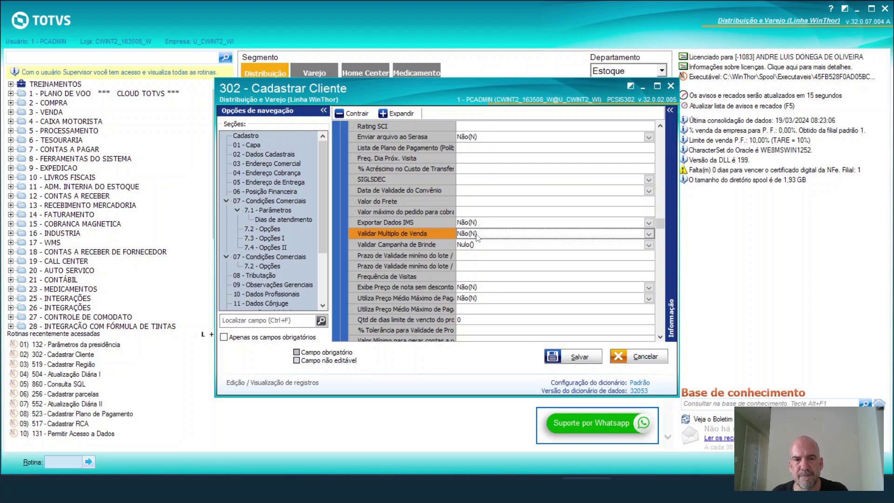
pyautogui.click(364, 247)
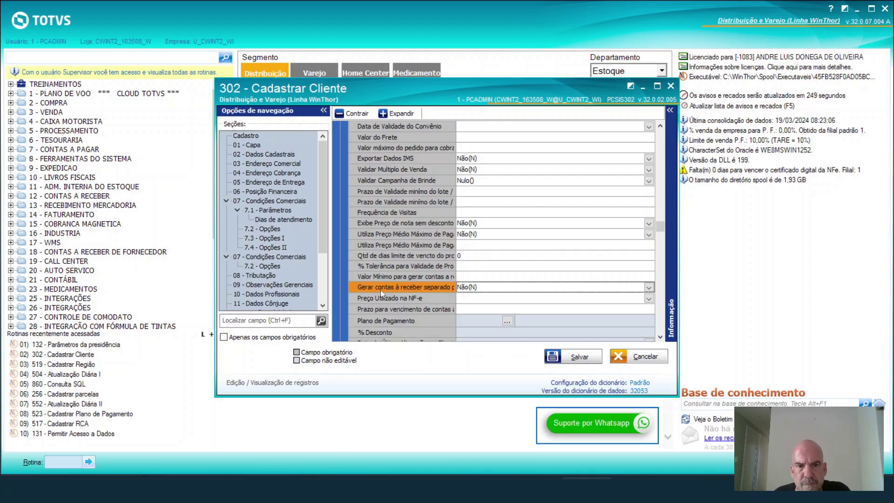
pyautogui.moveTo(456, 126); pyautogui.dragTo(498, 126)
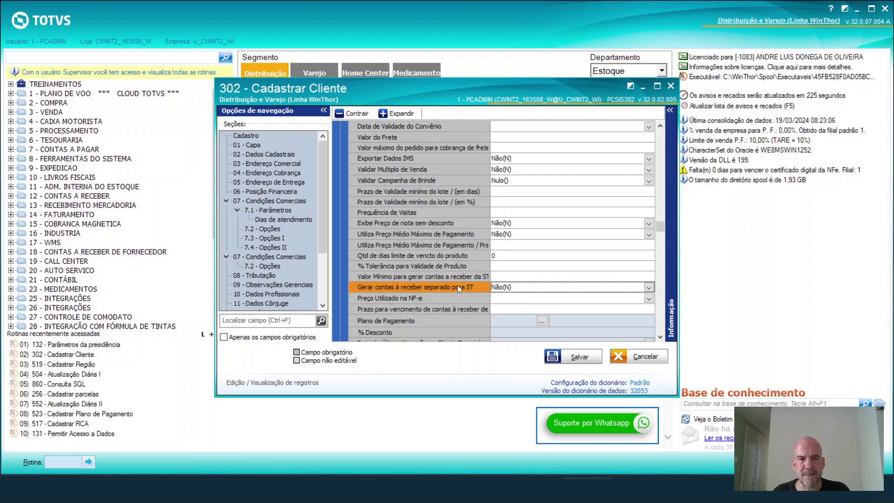
# - Examine the required RCA 1 field and the RCA 2 field of section 7.1 - Parâmetros
pyautogui.scroll(-3, 419, 283)
pyautogui.click(391, 279)
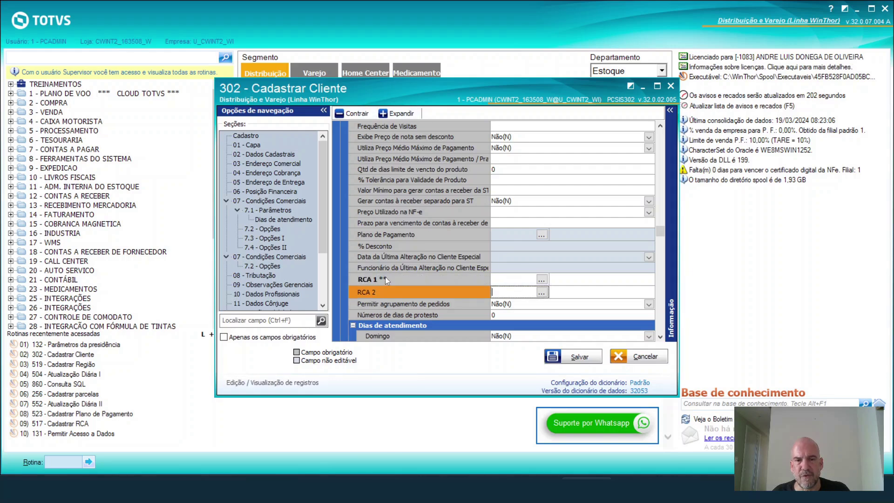
pyautogui.click(386, 293)
pyautogui.click(387, 292)
pyautogui.click(389, 278)
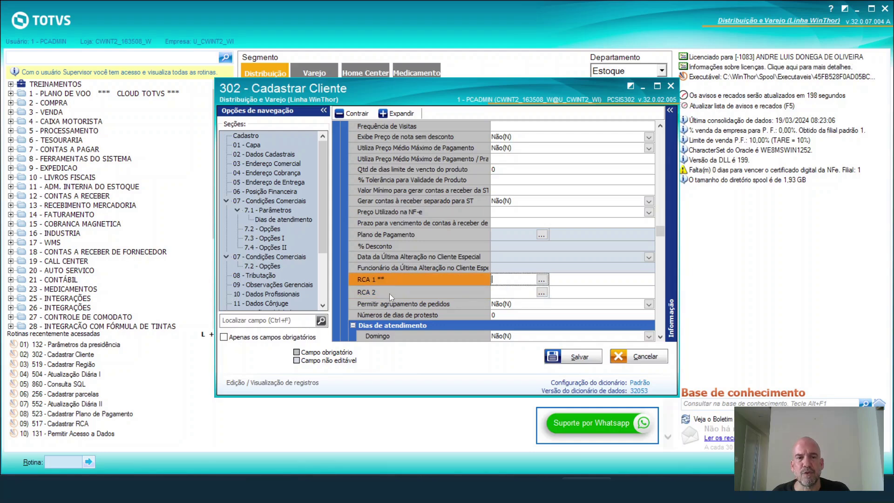
pyautogui.click(390, 293)
pyautogui.click(389, 280)
pyautogui.click(390, 293)
pyautogui.click(390, 282)
pyautogui.click(390, 292)
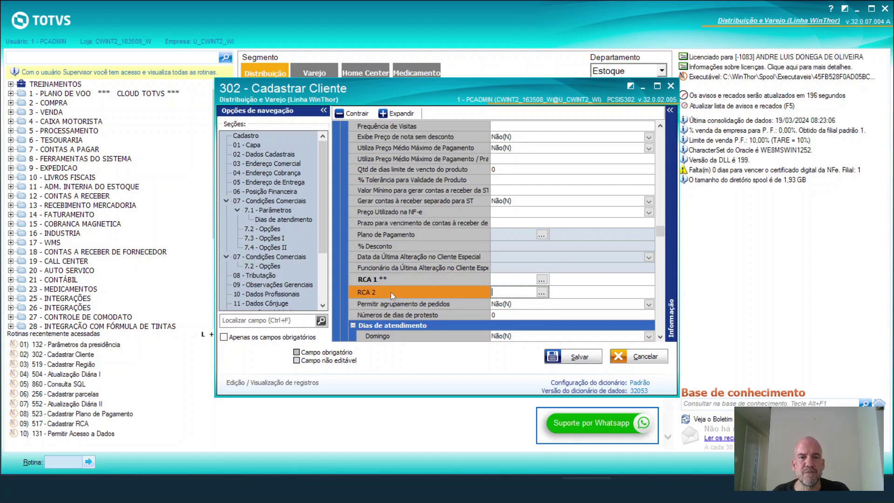
pyautogui.click(396, 281)
pyautogui.click(394, 293)
pyautogui.click(401, 280)
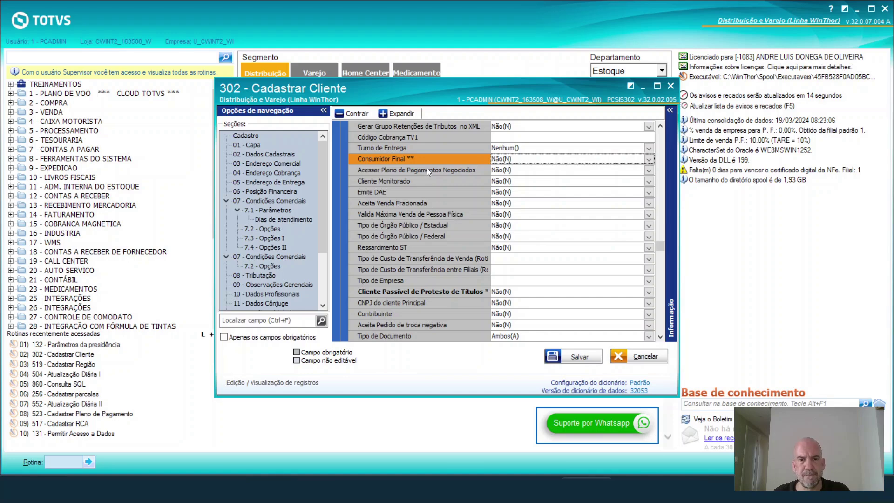
# - Review Aceita Venda Fracionada, Cliente Passível de Protesto de Títulos and Contribuinte, and select Ambos(A) as Tipo de Documento
pyautogui.click(414, 203)
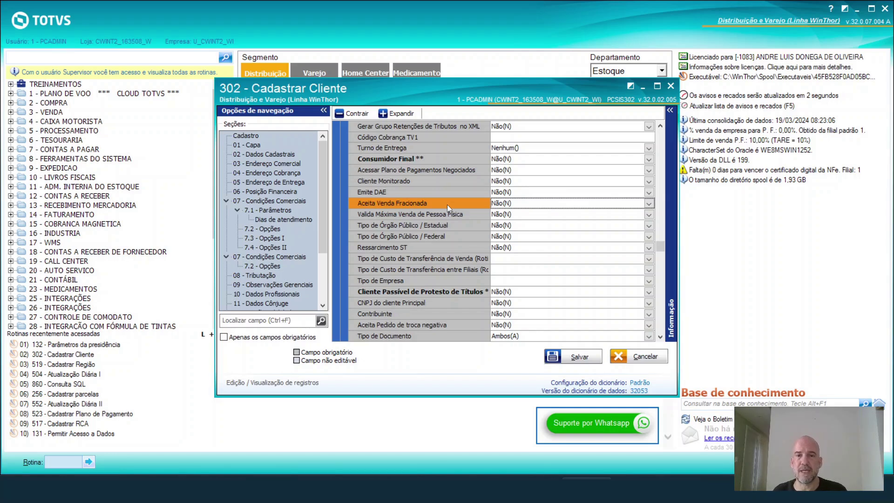
pyautogui.click(429, 292)
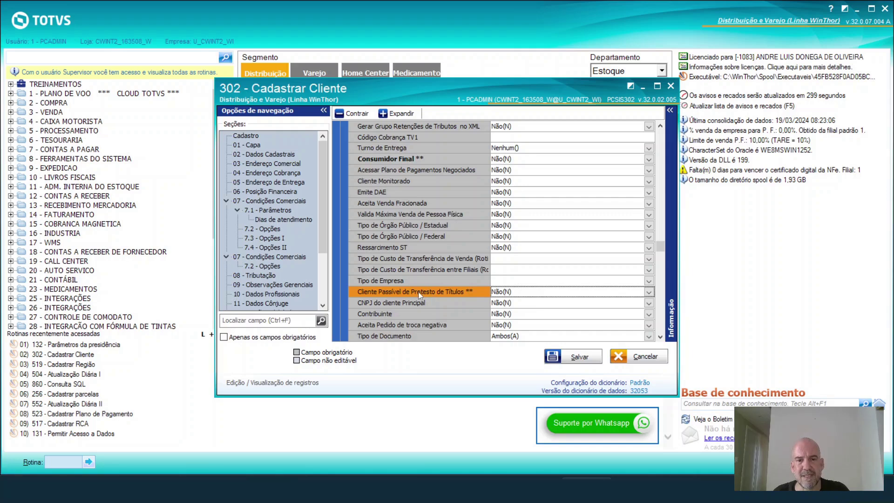
pyautogui.click(375, 315)
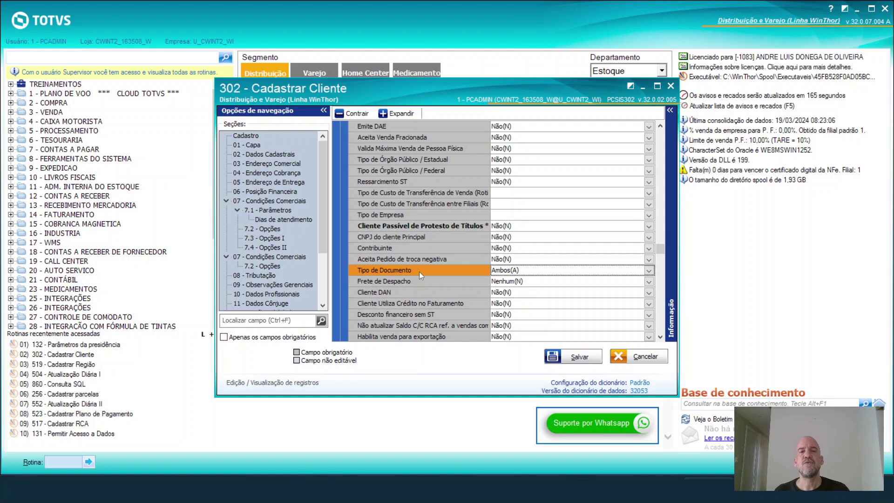
pyautogui.click(538, 273)
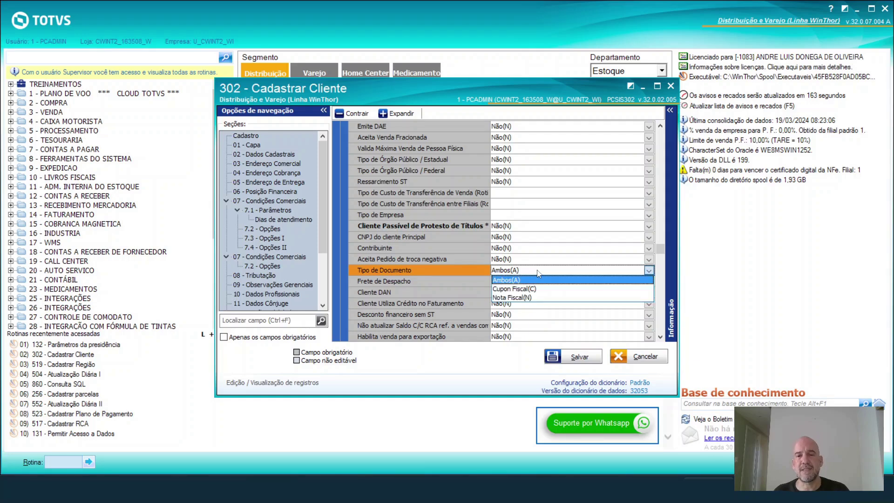
pyautogui.click(512, 280)
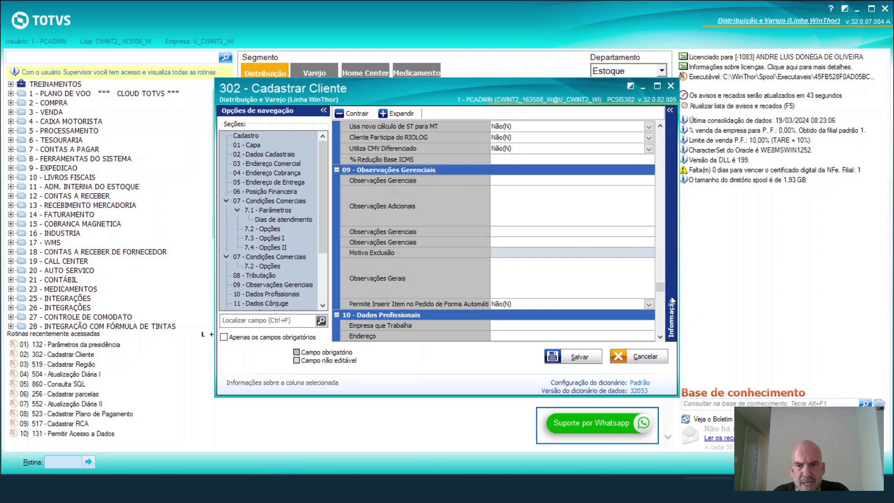
# - Look through the remaining customer sections from 09 - Observações Gerenciais down to the Obrigatório informar TV1 em pedidos TV5 field
pyautogui.scroll(-3, 494, 232)
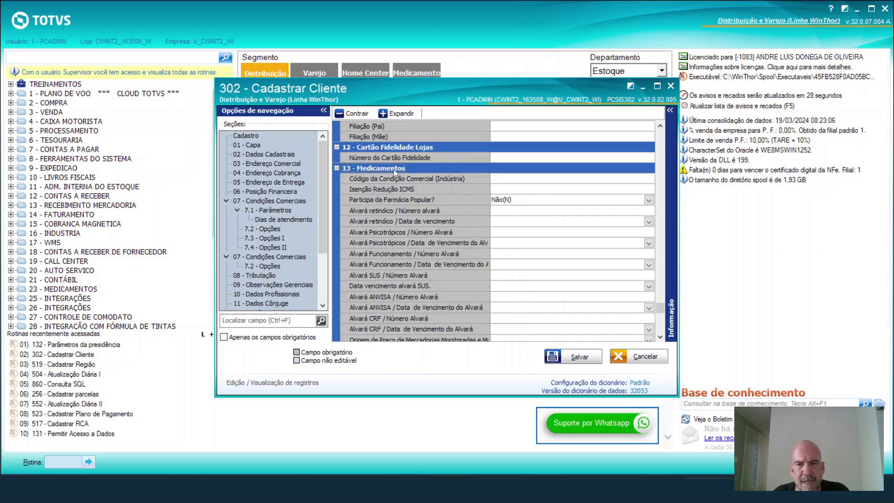
pyautogui.scroll(-10, 357, 304)
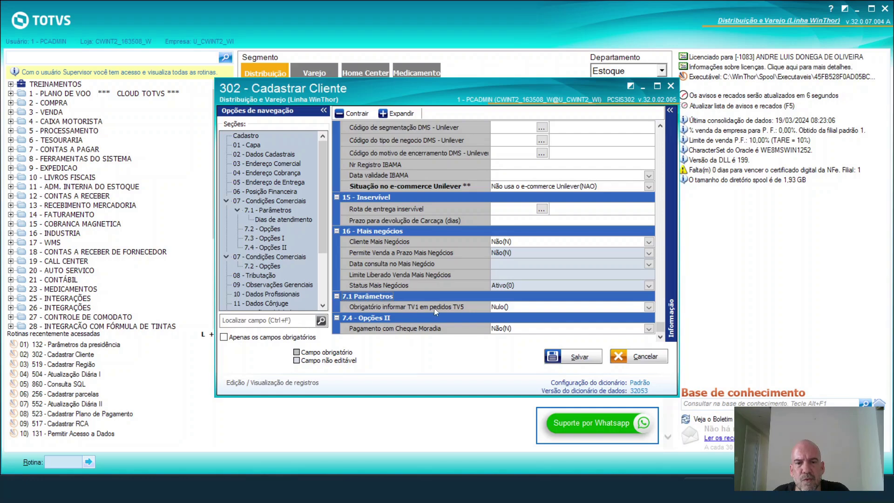
pyautogui.click(459, 306)
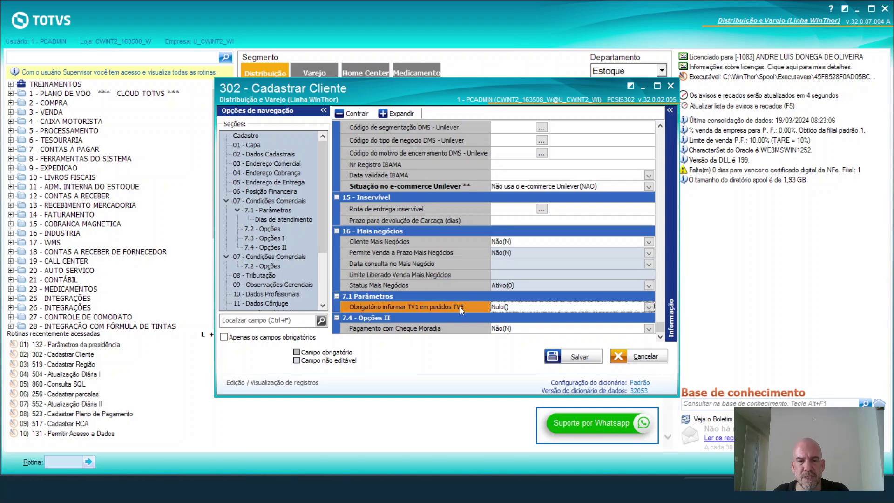